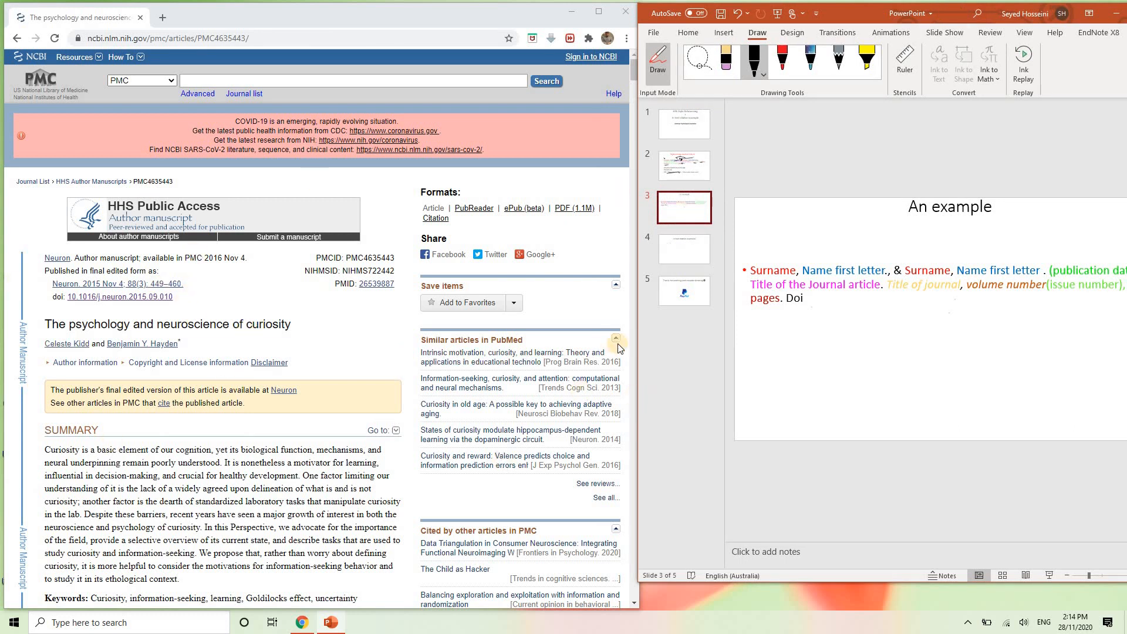
- Below the template, start the reference 'Kidd, C., & Hayden, B.Y. (2015). The psychology and neuroscience of curiosity'
left_click(668, 51)
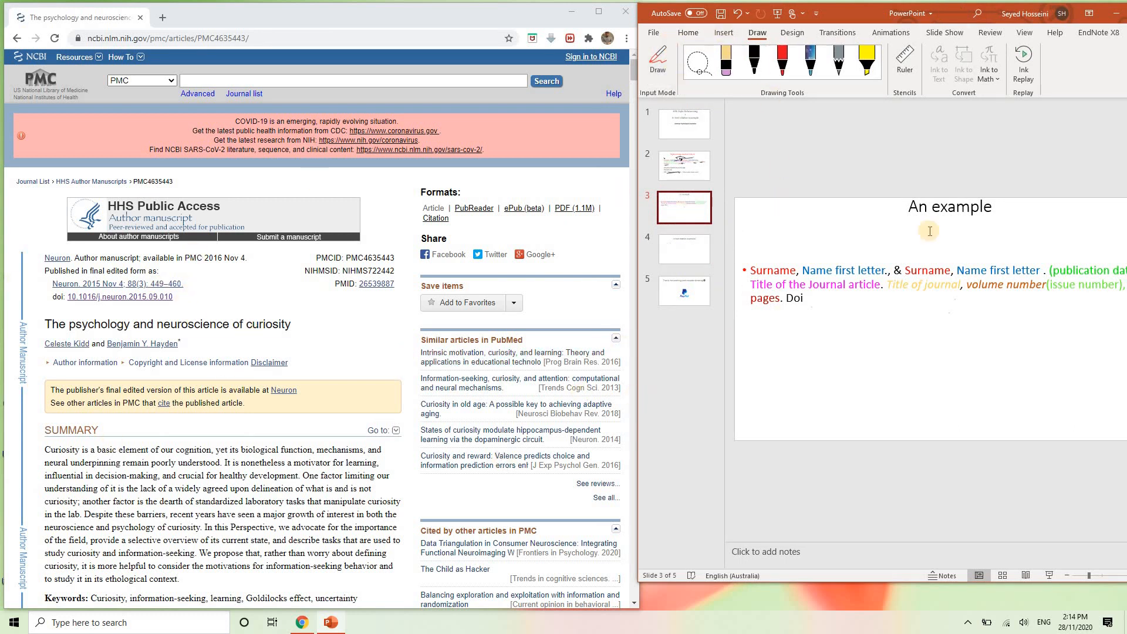
left_click_drag(859, 17, 801, 33)
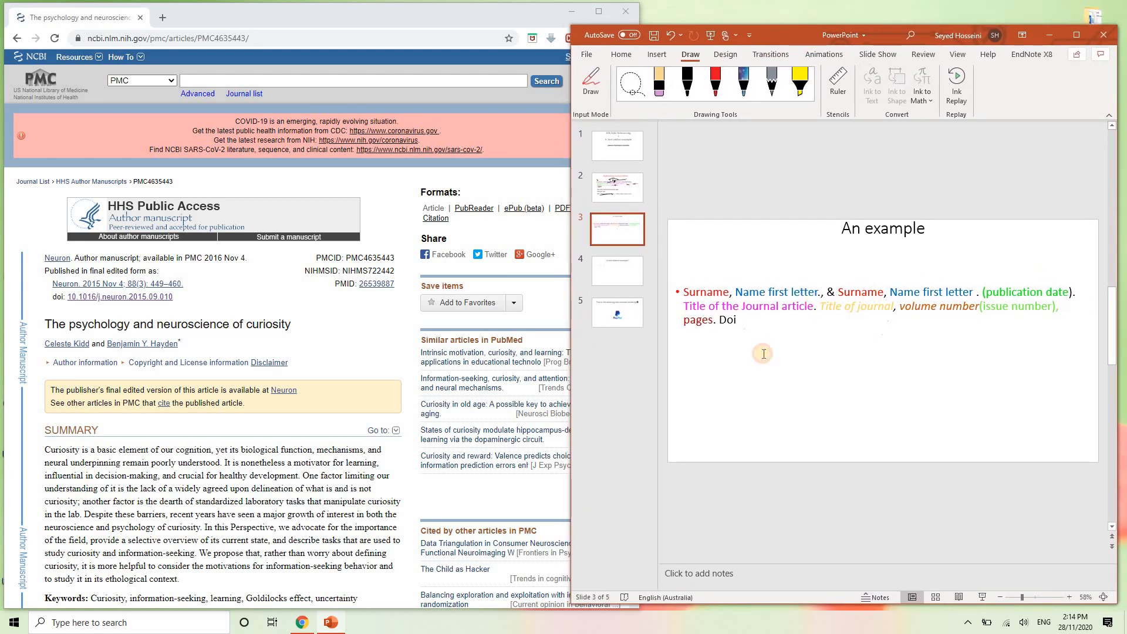
left_click(763, 352)
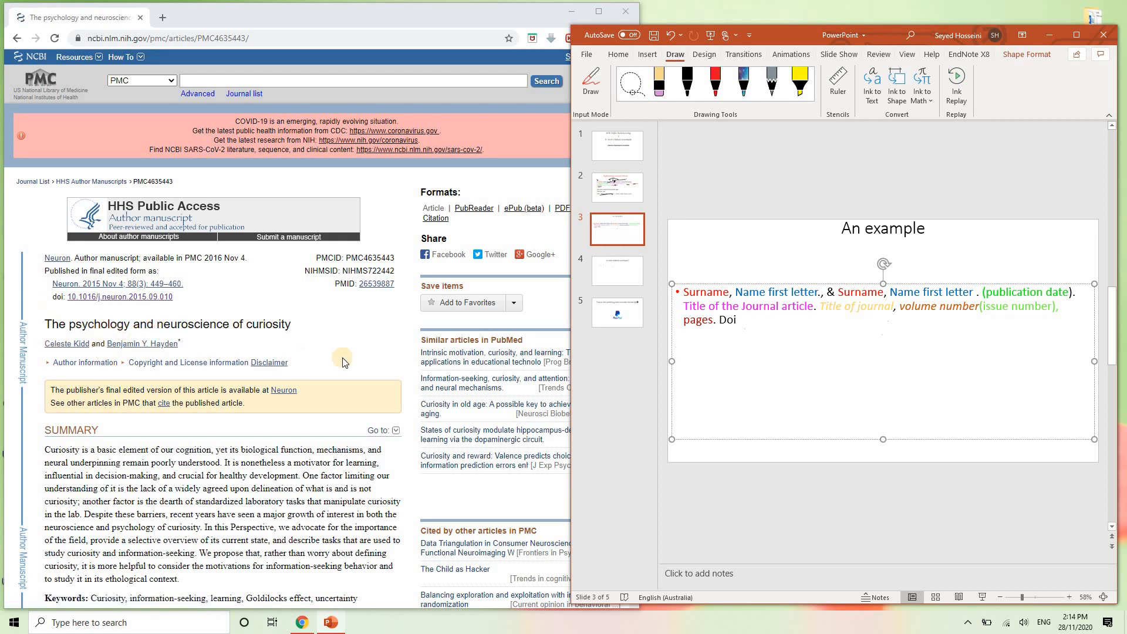
type("Kidd, C")
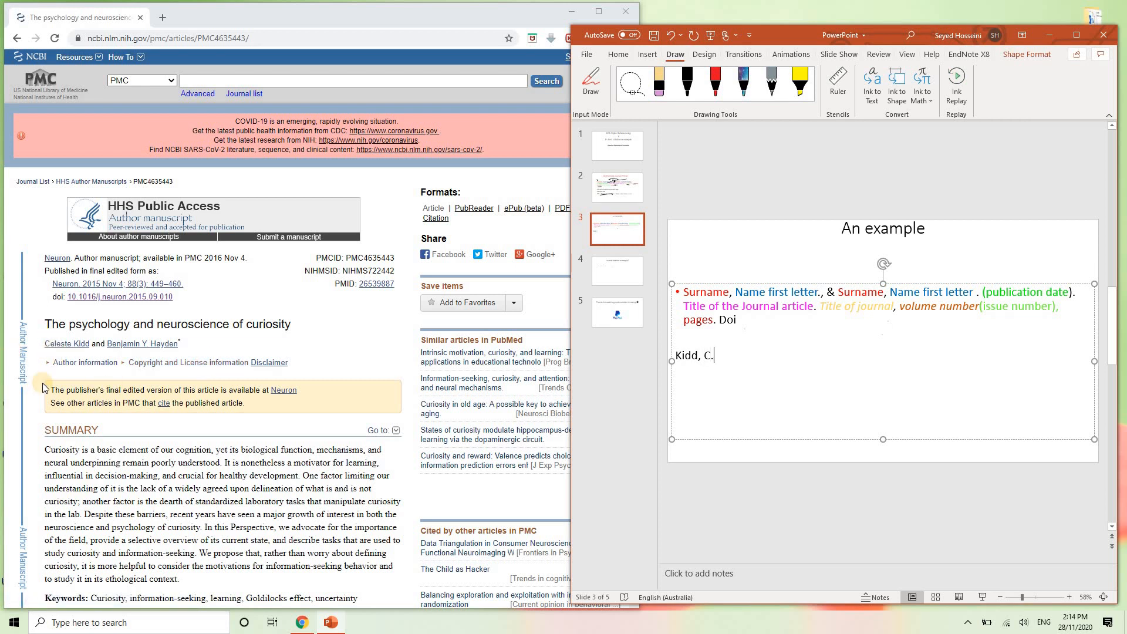
type("., & Hayden, B.Y. (")
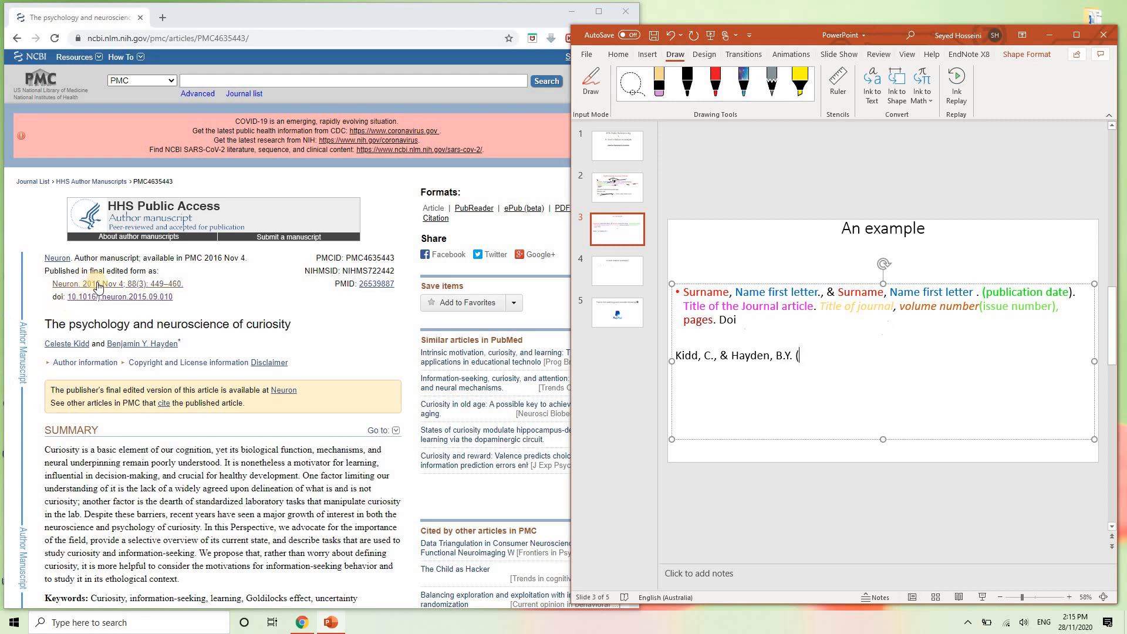
type("2015)")
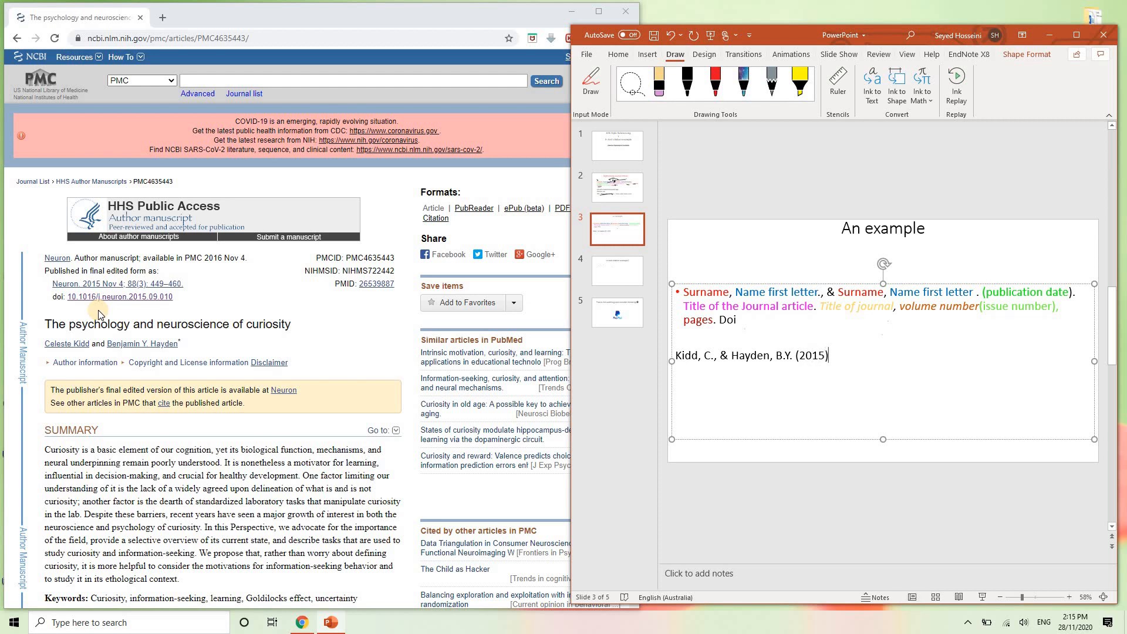
type(". The psychol")
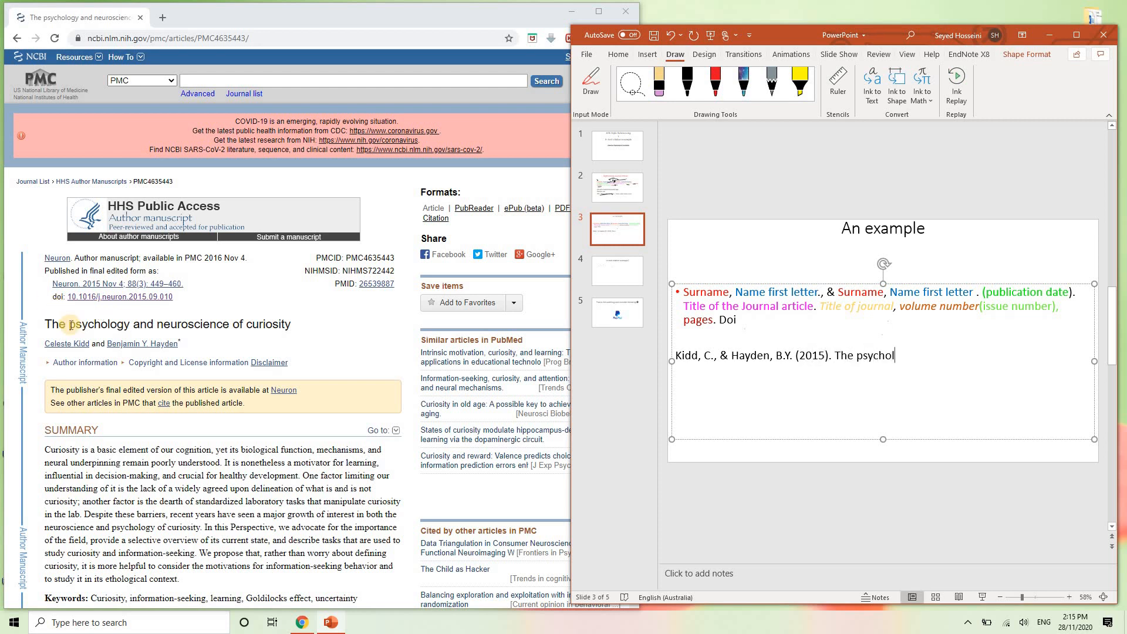
type("ogy and neuroscience of curiosity.")
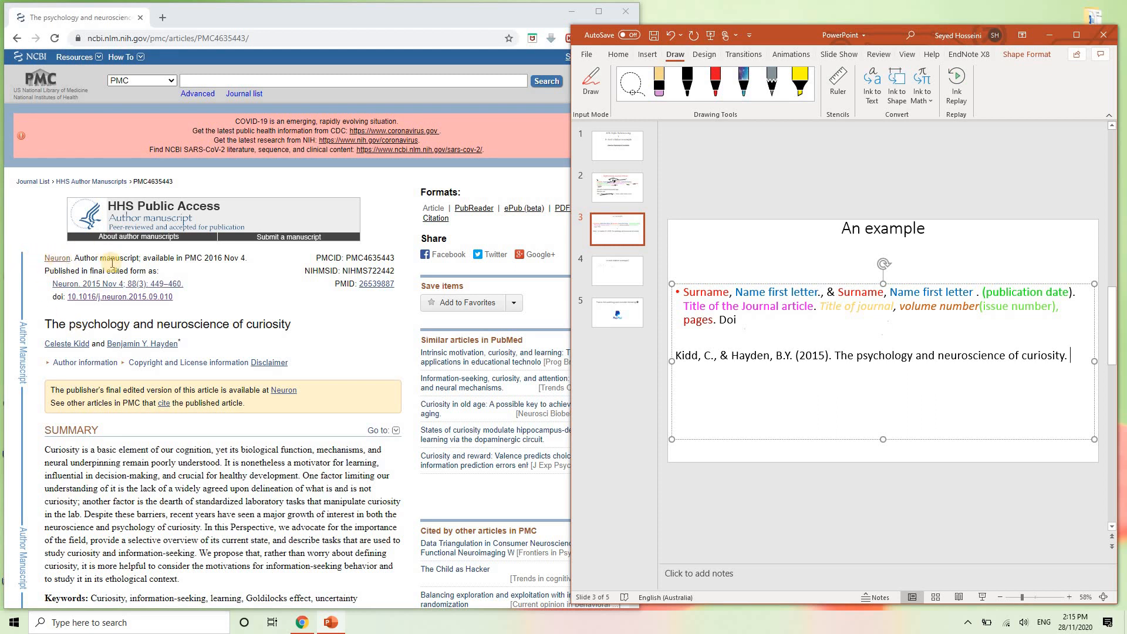
- Add italic 'Neuron', then ', 88(3), 449-460.' to the reference, and open the article's publisher page
key("ctrl+i")
type("Neuron")
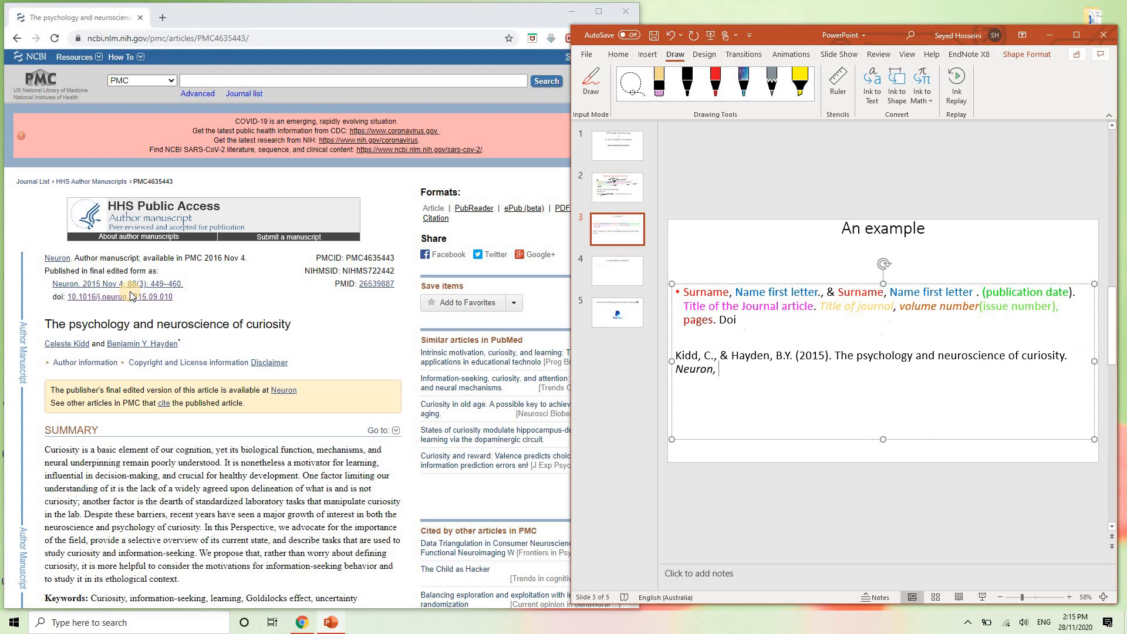
type(", 88(3)")
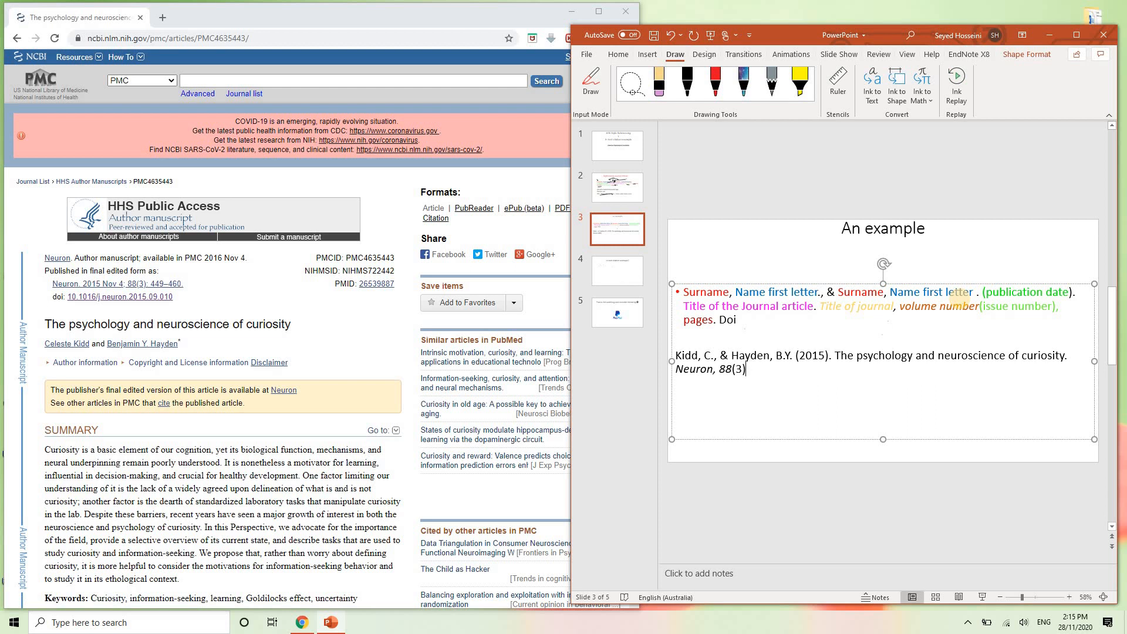
type(", 449-460")
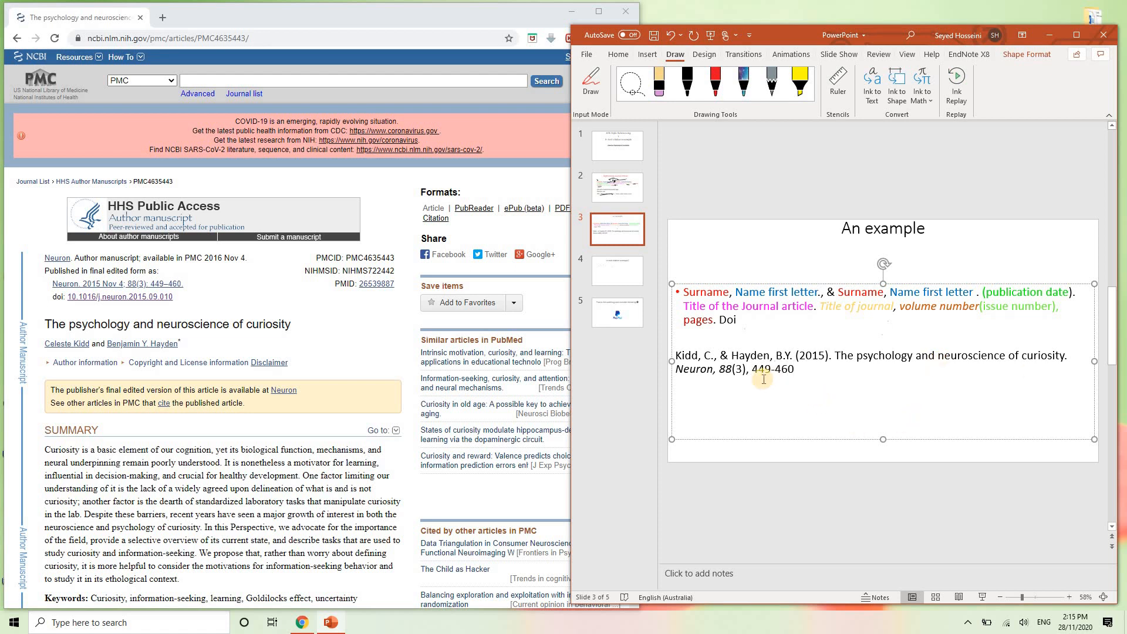
type(".")
left_click(193, 223)
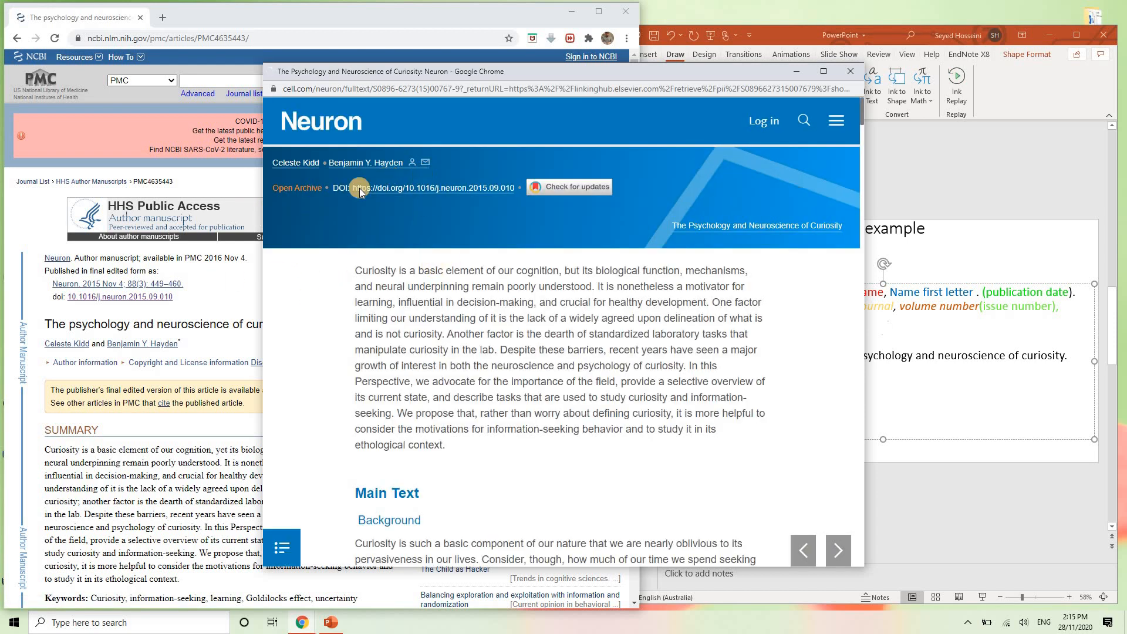
left_click(390, 194)
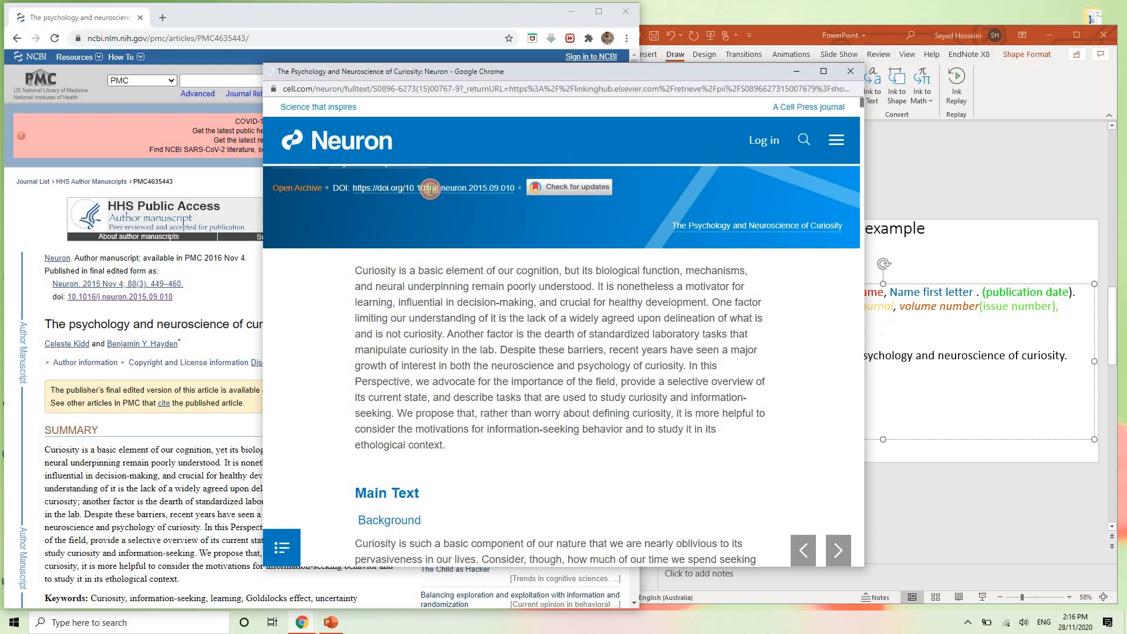
left_click_drag(430, 188, 522, 186)
key("ctrl+c")
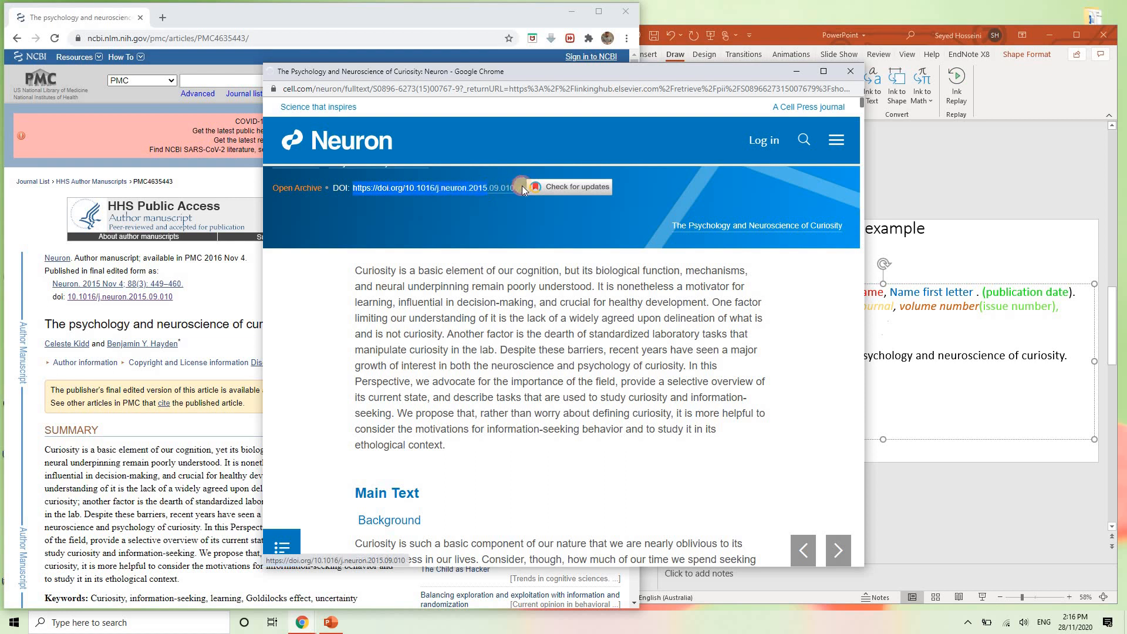
left_click(938, 292)
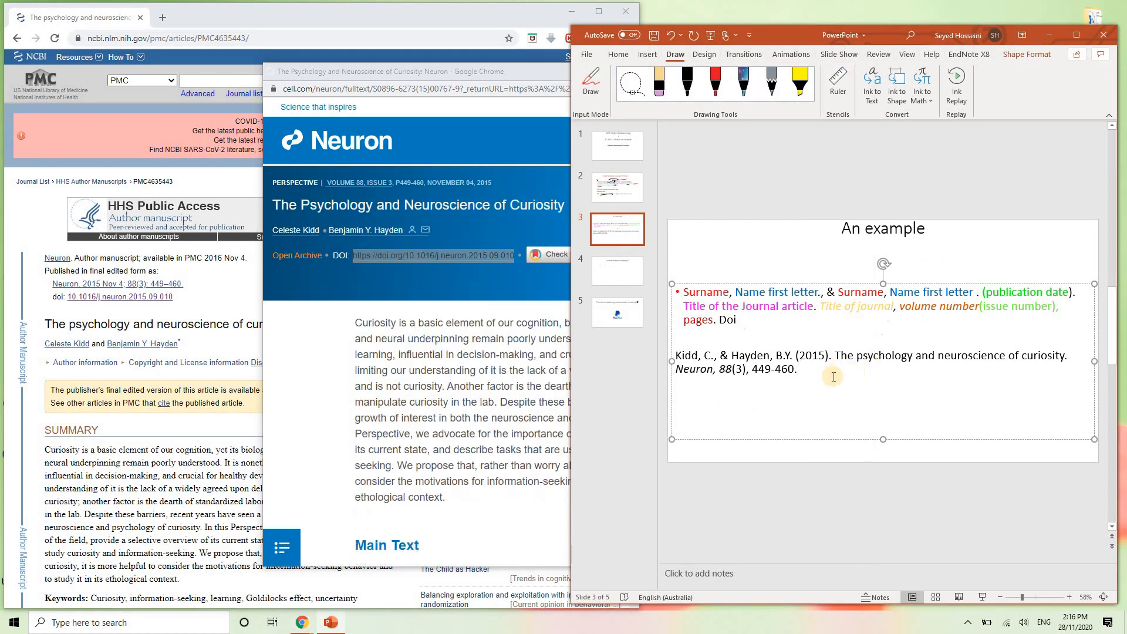
left_click(833, 376)
key("ctrl+v")
- Set the whole Kidd & Hayden reference to Calibri (Body) in black
triple_click(728, 367)
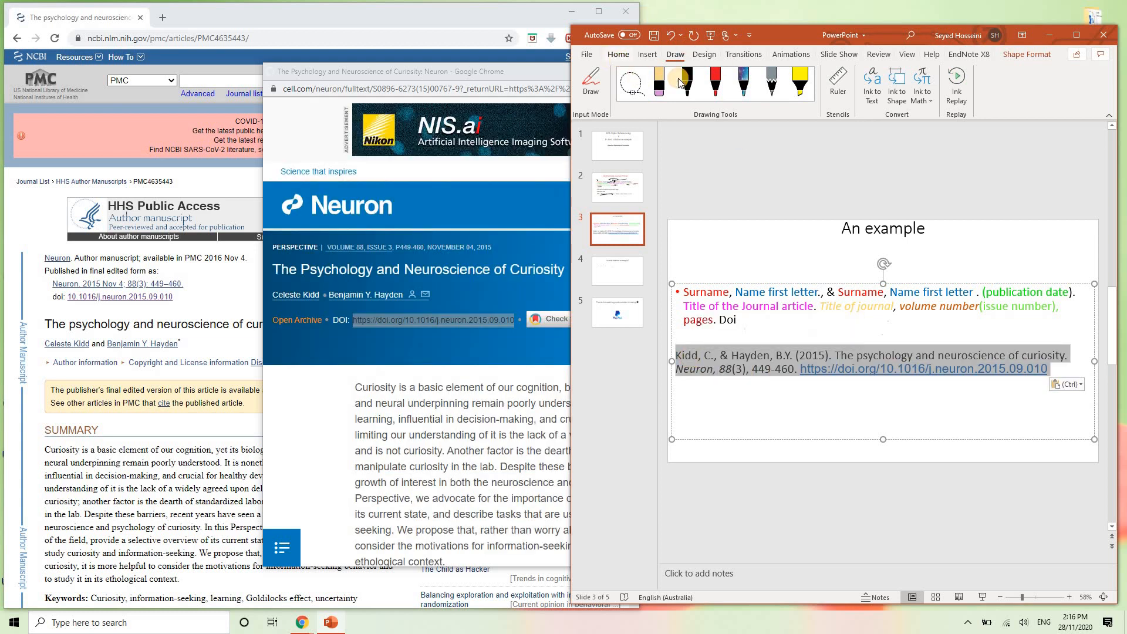
left_click(621, 57)
left_click(795, 73)
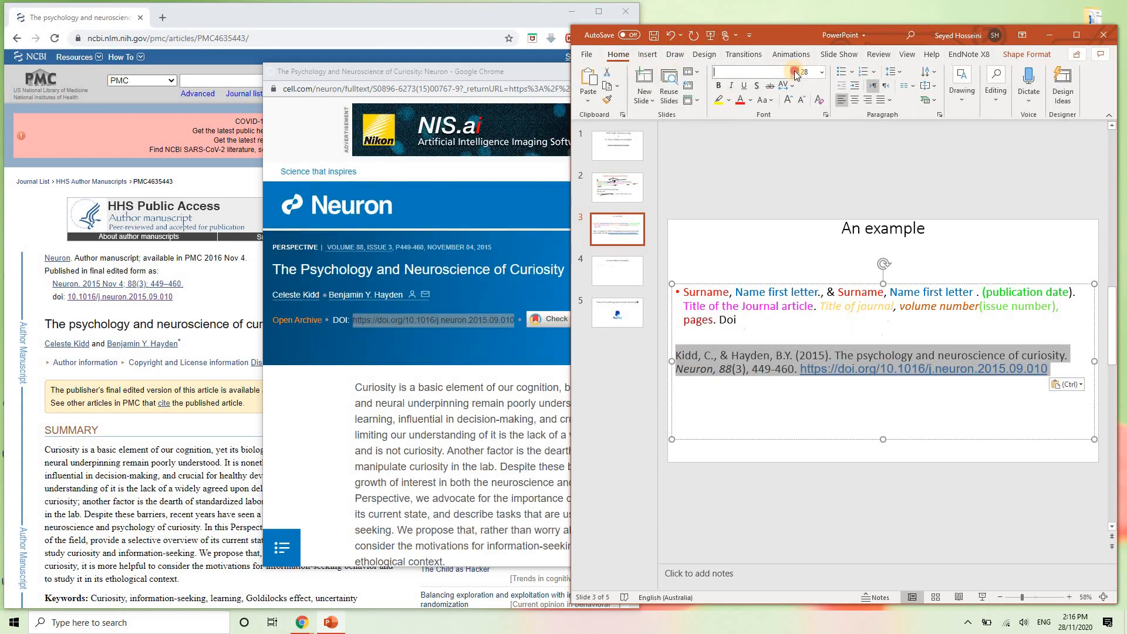
left_click(750, 117)
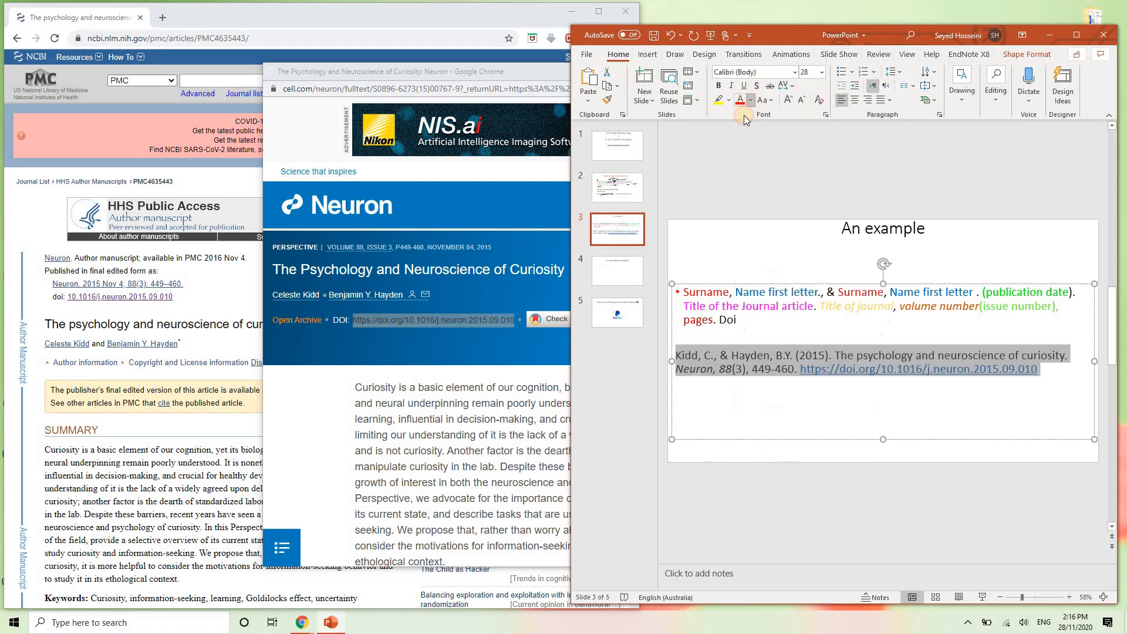
left_click(750, 116)
left_click(749, 131)
left_click(1050, 365)
- Check the DOI link's options without changing them, then deselect the pasted DOI
right_click(809, 371)
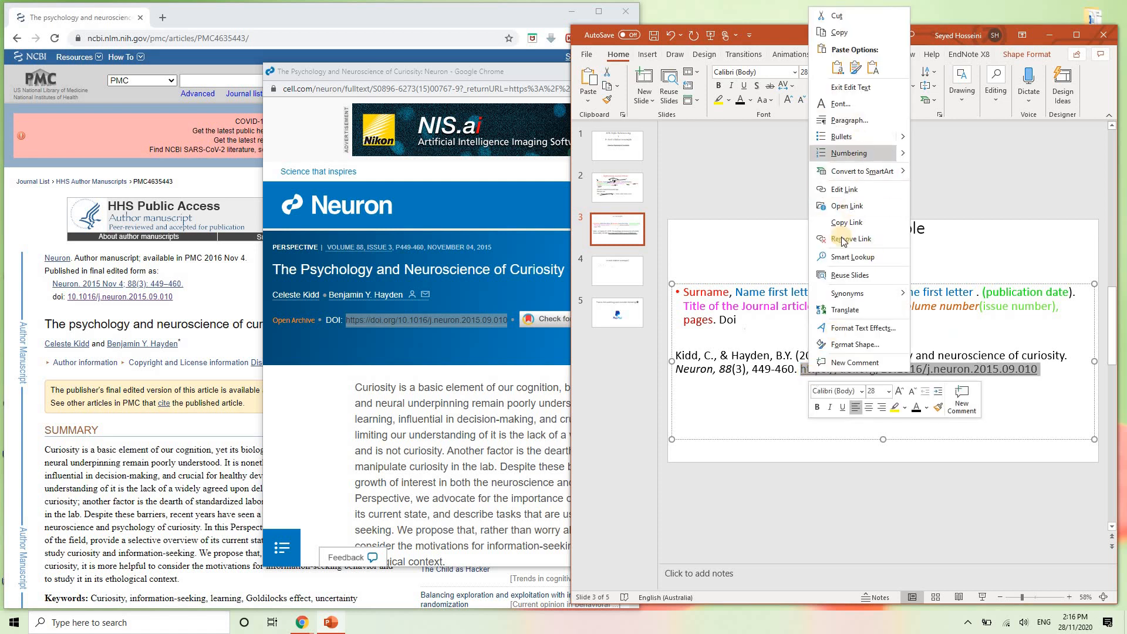
left_click(844, 240)
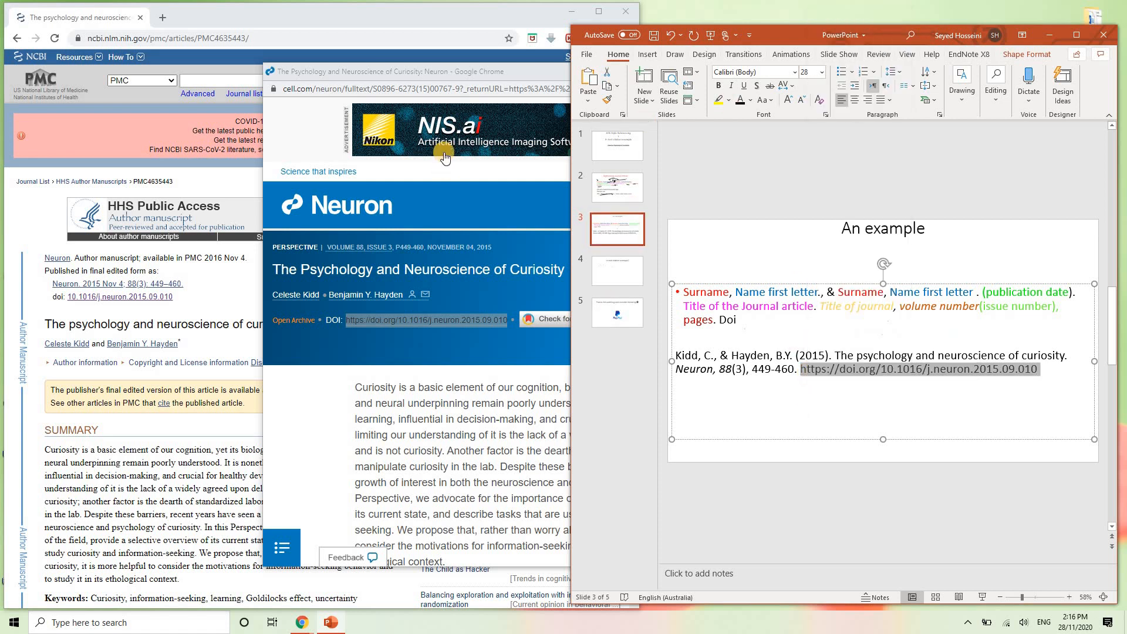
left_click(468, 71)
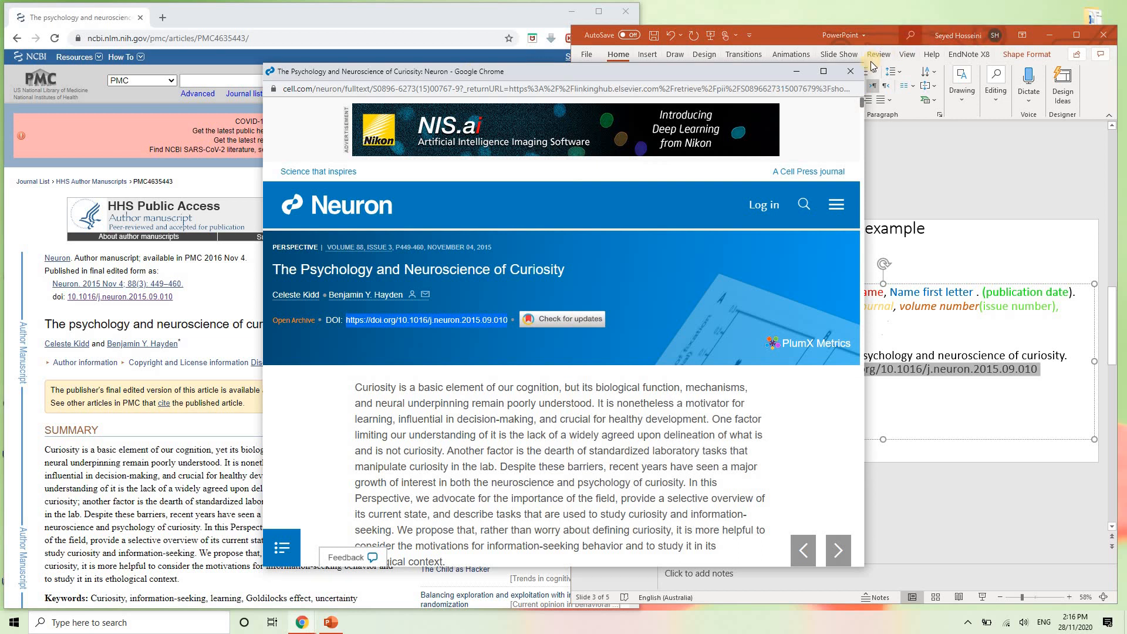
left_click(910, 169)
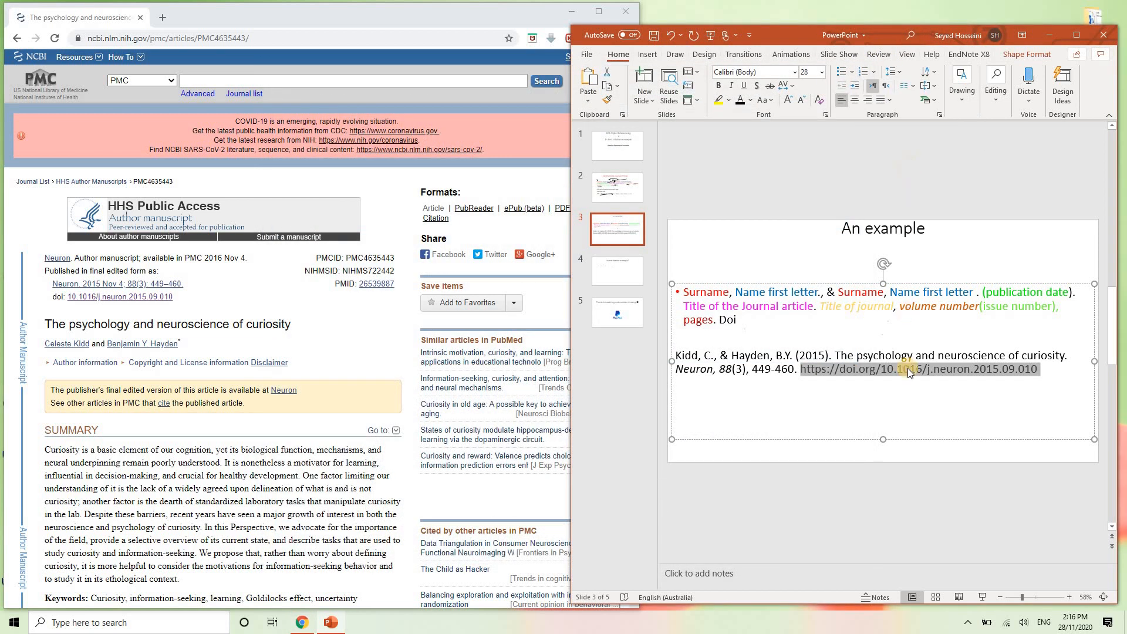
left_click(909, 369)
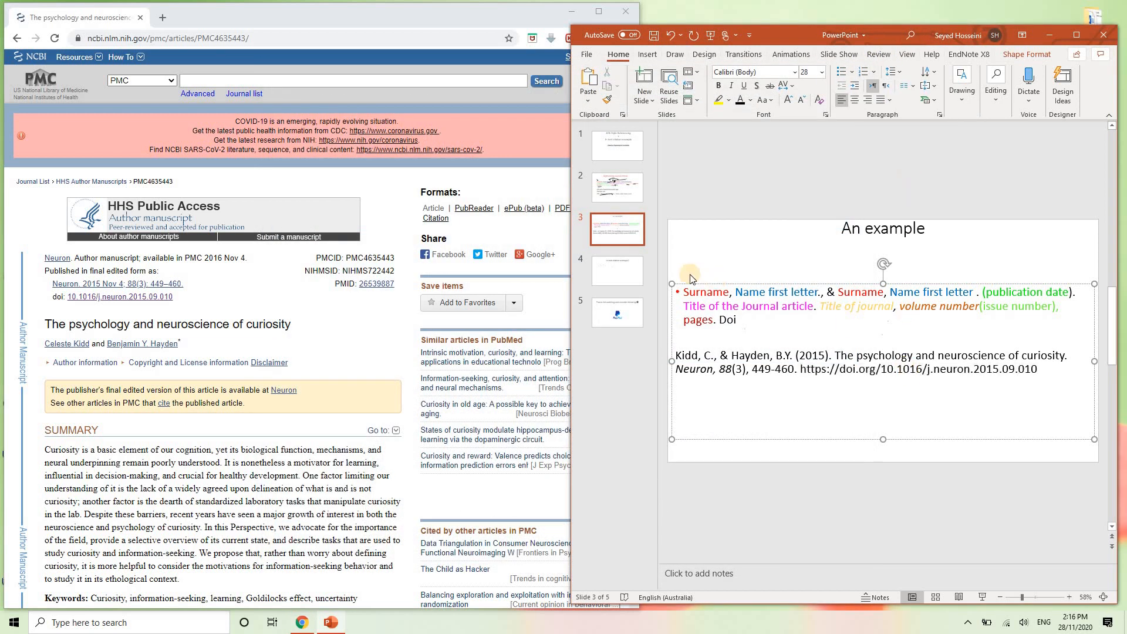
- On slide 4, begin the body text with 'According Kidd and Hayden (2015) “'
left_click(624, 281)
left_click(761, 300)
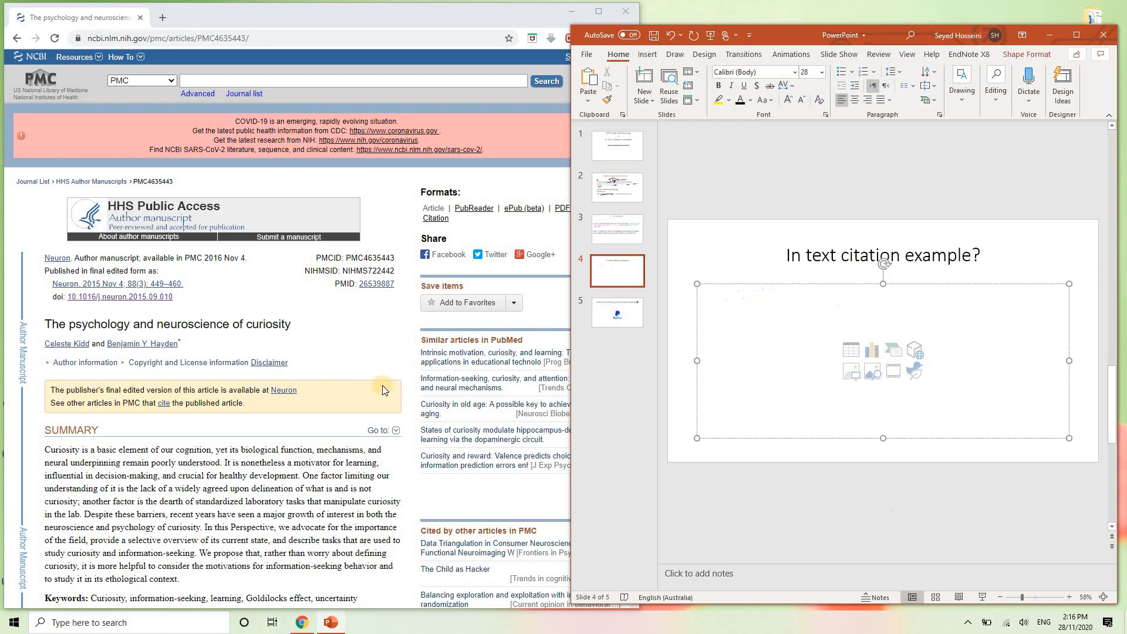
scroll(383, 385, "down", 3)
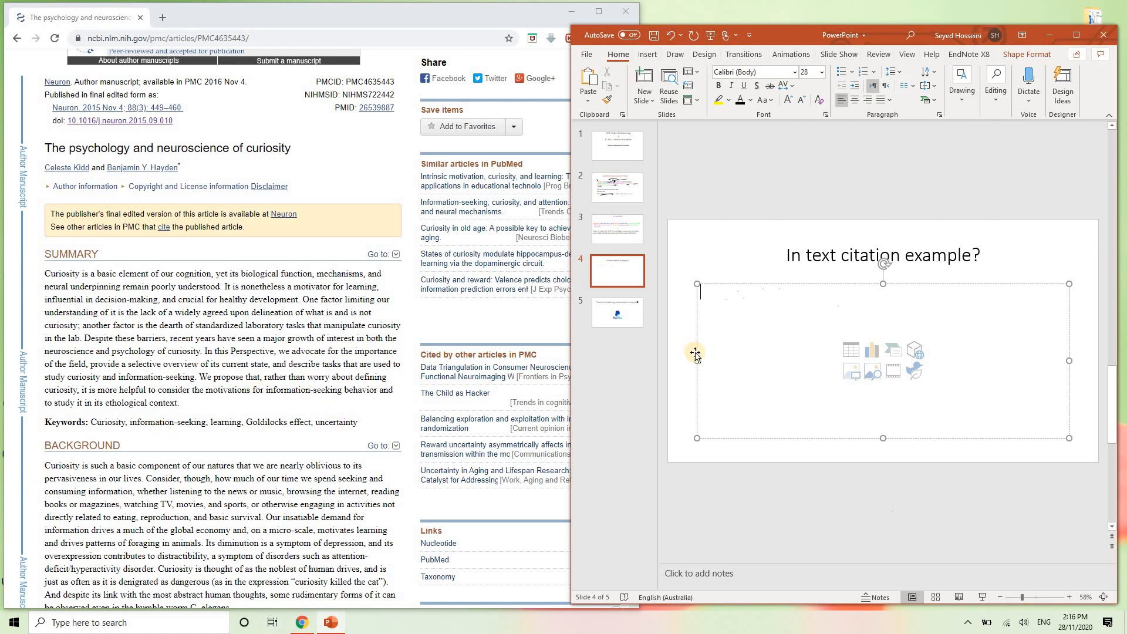
type("Acco")
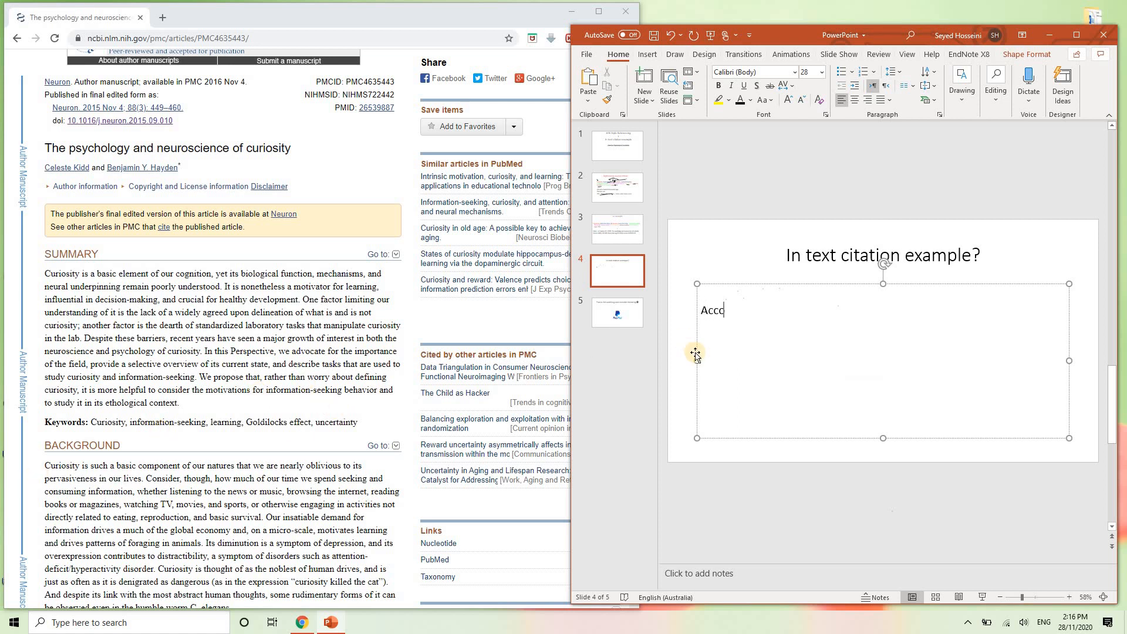
type("rding Kidd and Hayden")
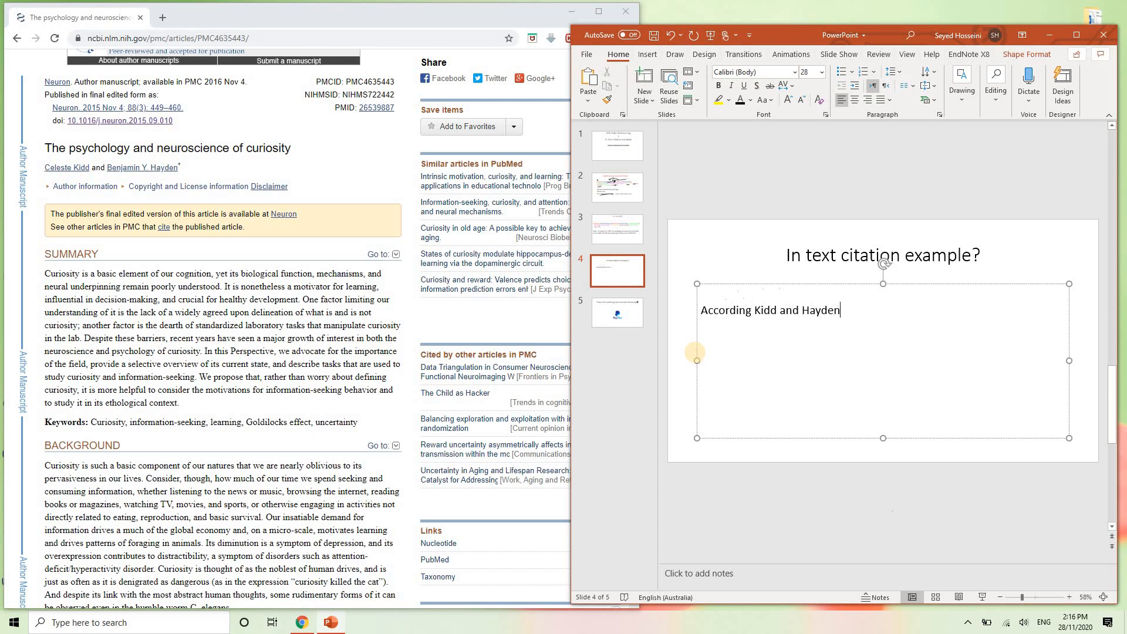
type(" (2015) “")
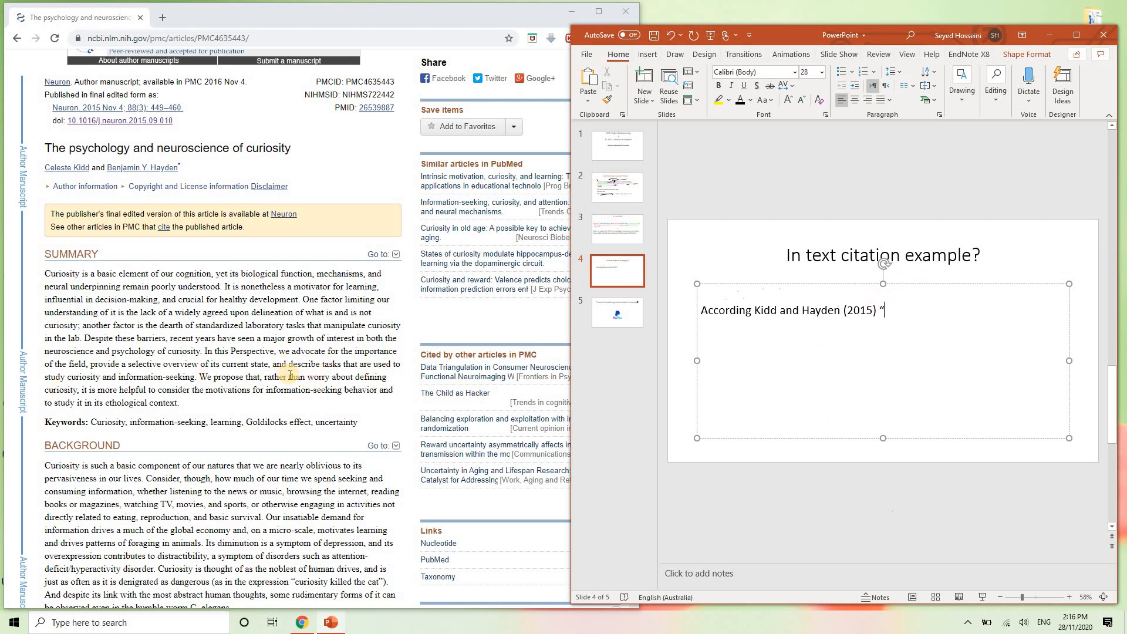
- Paste the article's curiosity sentence after the opening quote and close it with a quote mark
left_click_drag(266, 379, 310, 414)
key("ctrl+c")
left_click(901, 318)
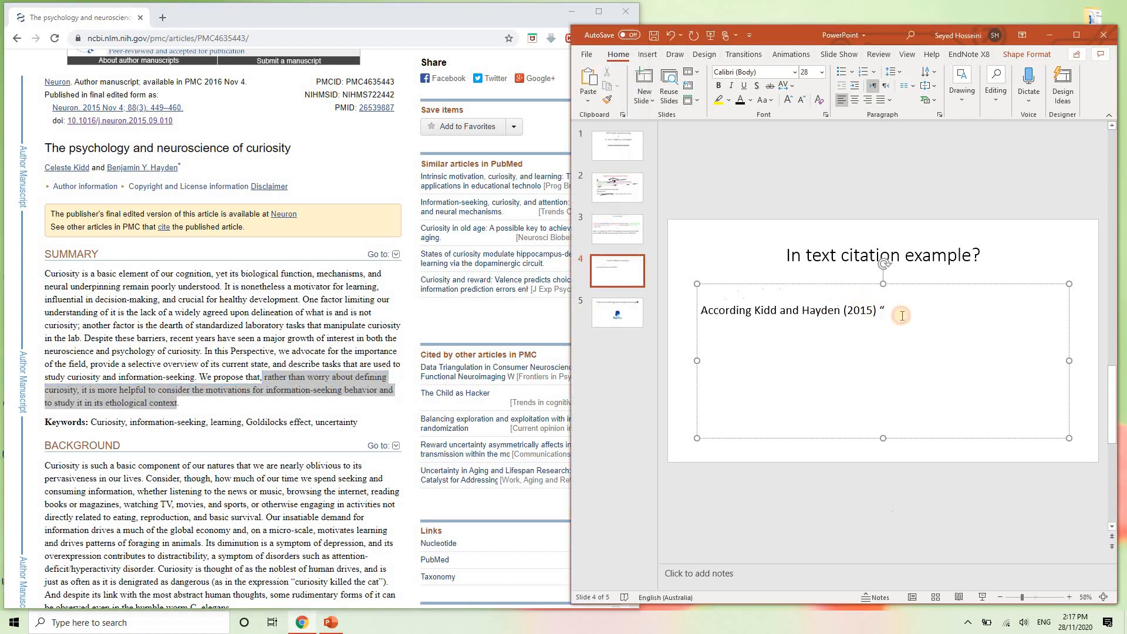
key("ctrl+v")
type("\"")
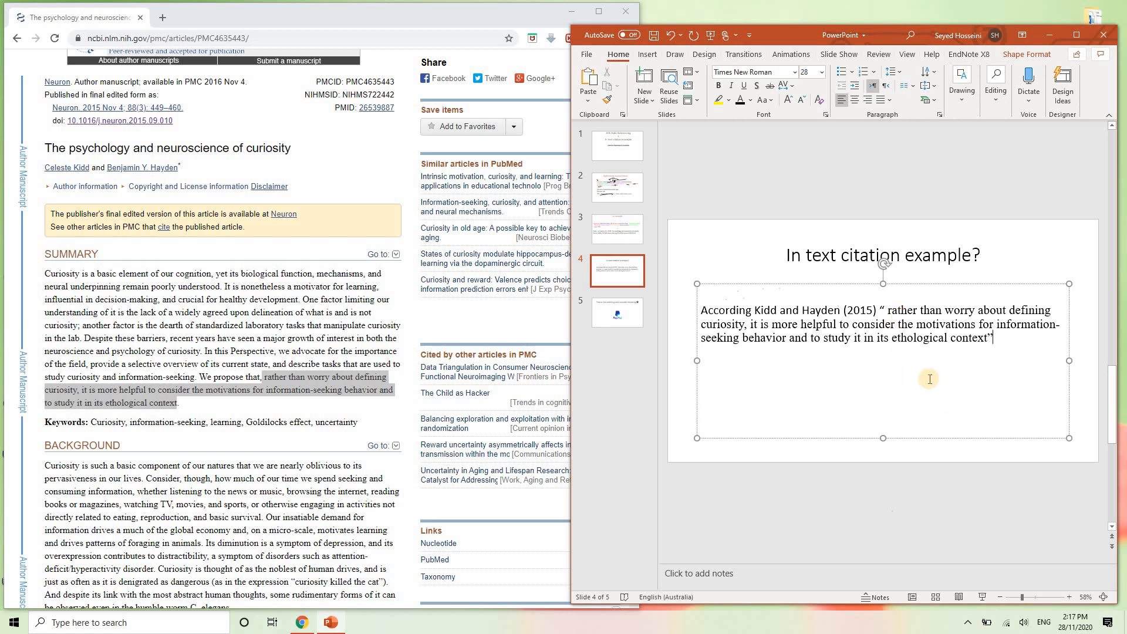
- Remove the extra space after the opening quote and end the quote with '(p. 449).'
left_click(887, 311)
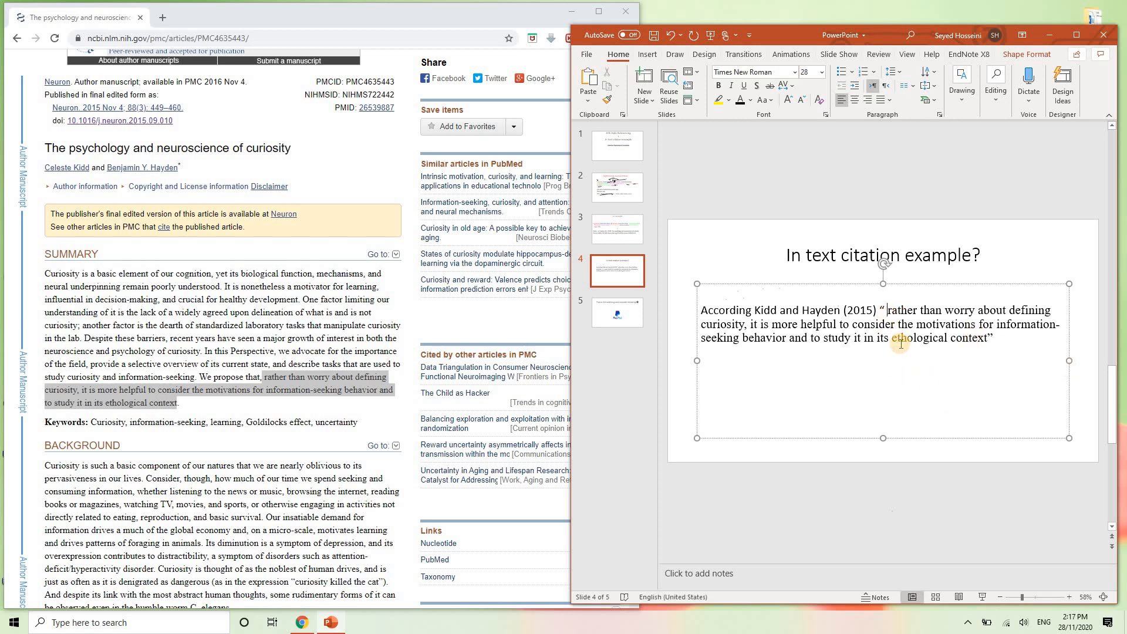
key("BackSpace")
left_click_drag(885, 310, 879, 310)
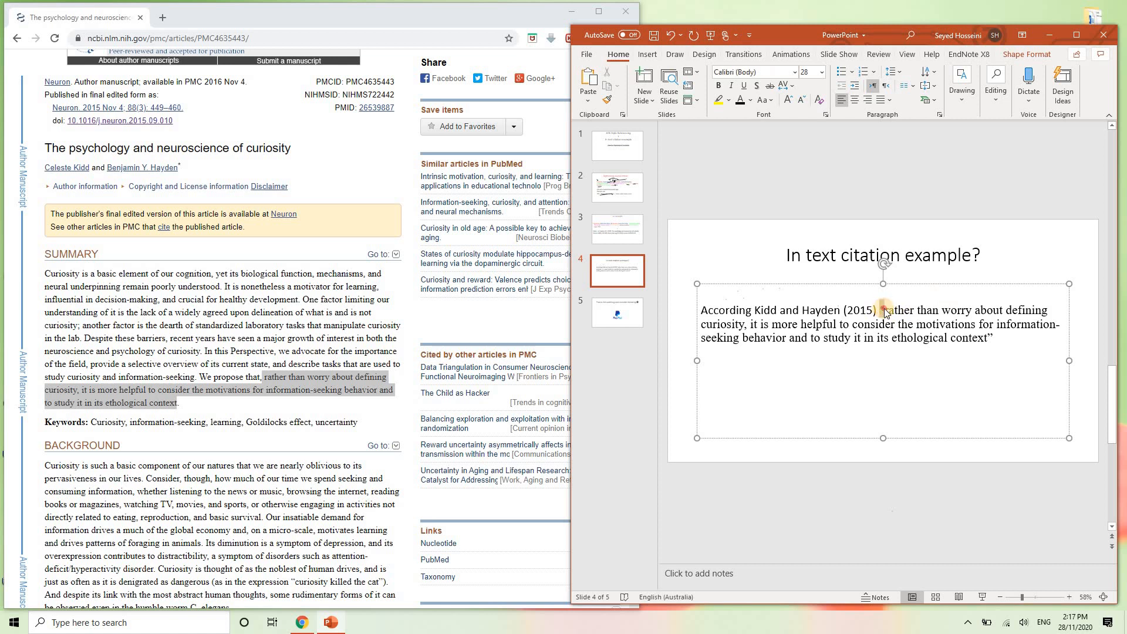
left_click(1013, 342)
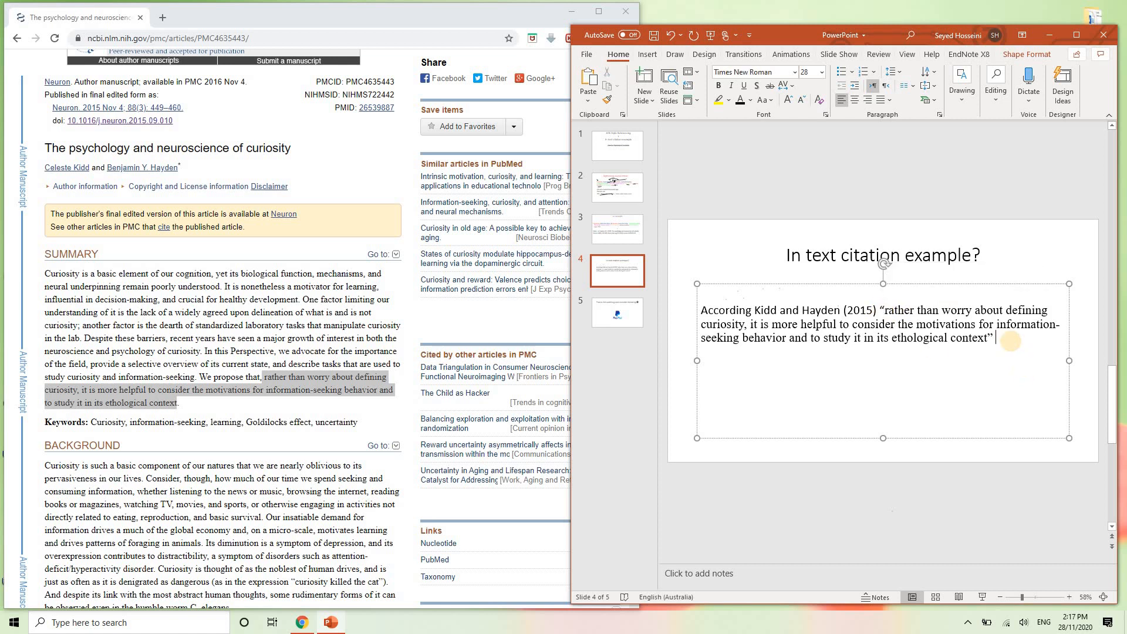
type("(p. 449).")
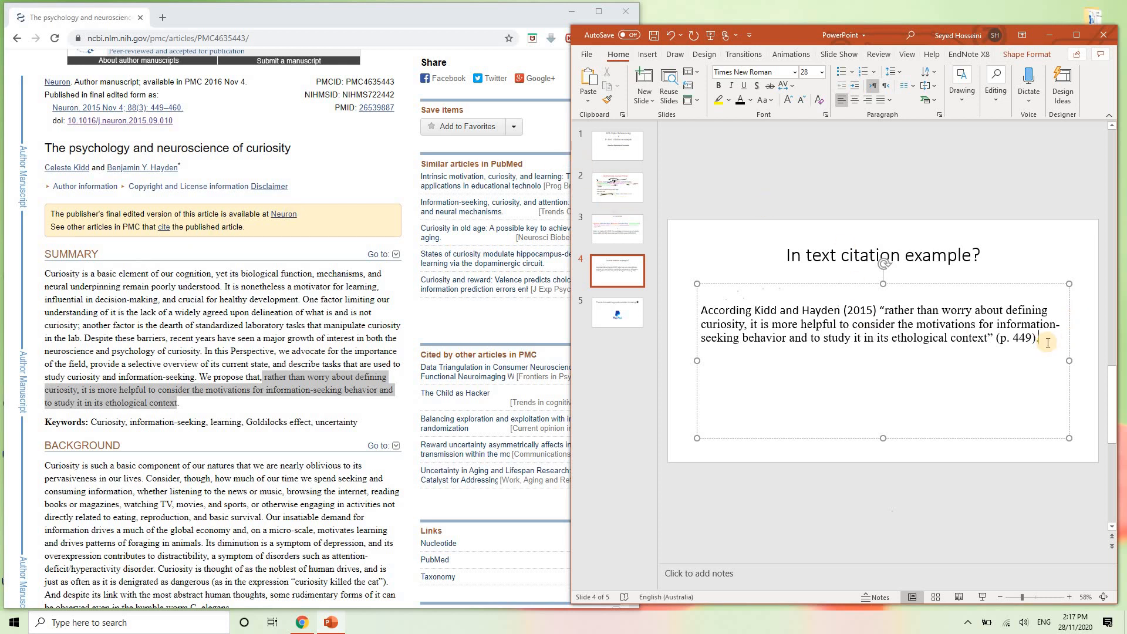
left_click(286, 375)
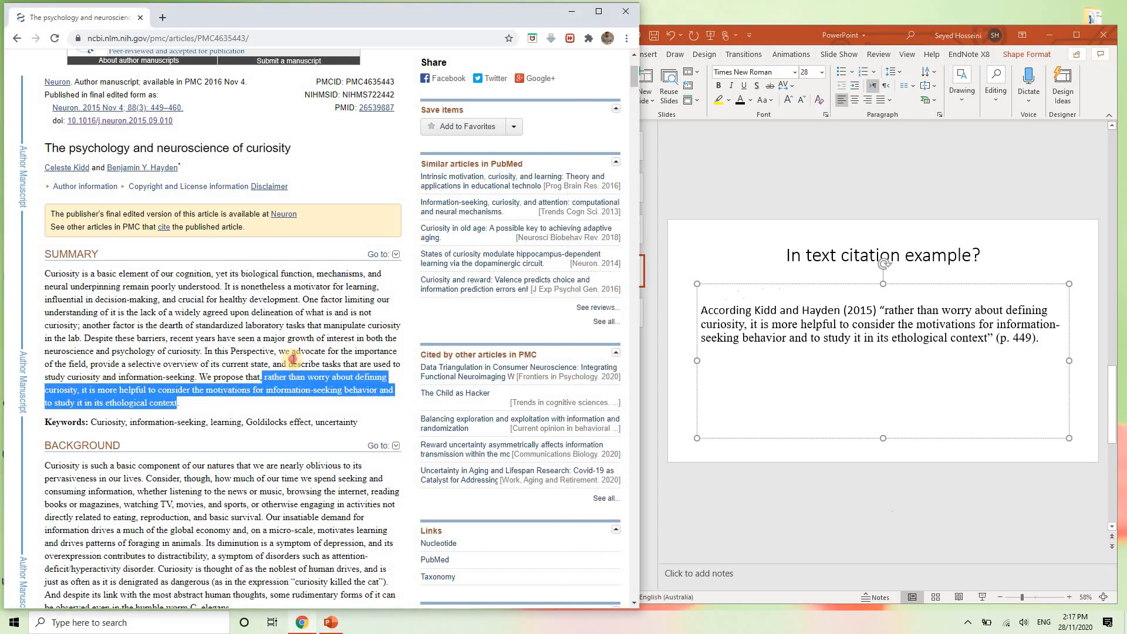
left_click(294, 360)
left_click(294, 360)
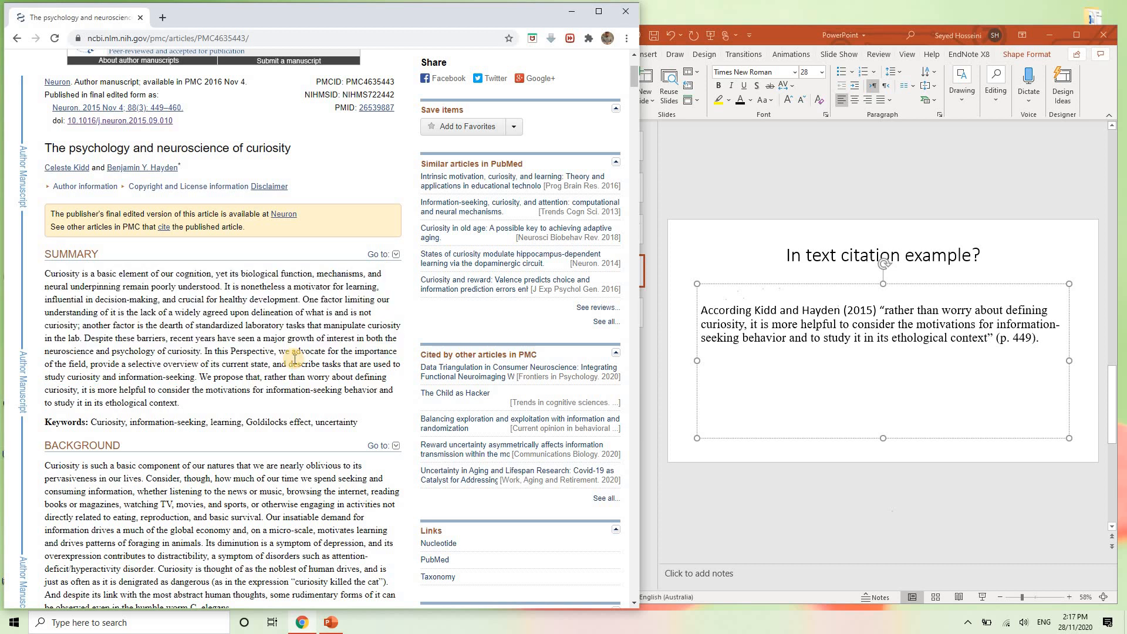
- Add '(Kidd and Hayden, 2015, p 455)' below the quote, fixing the spelling of Hayden, then show slide 5
left_click(743, 365)
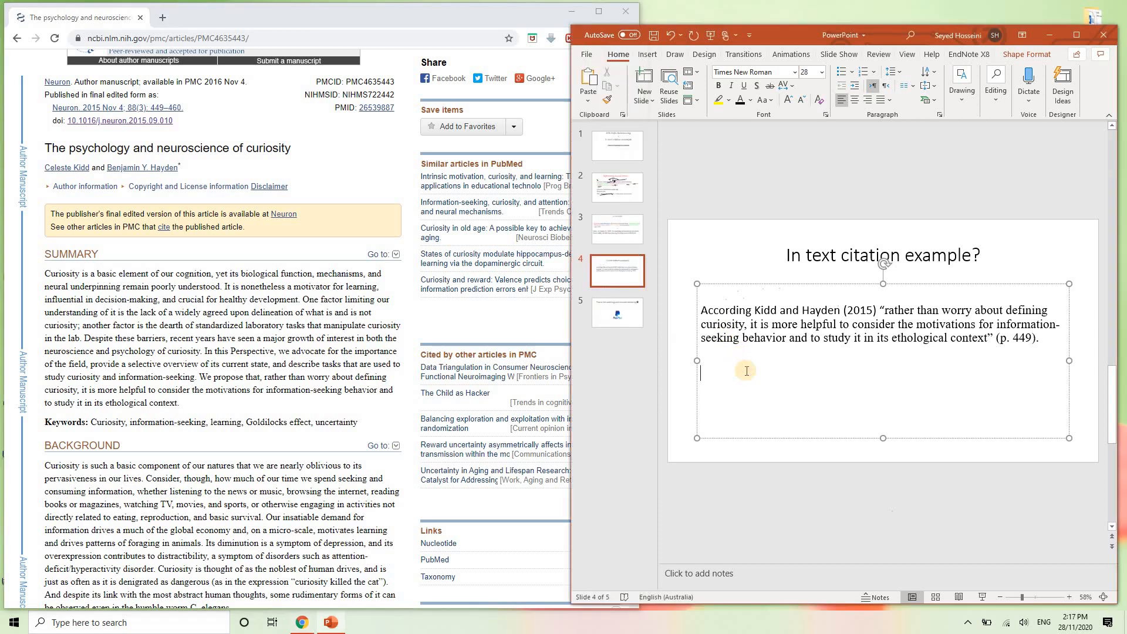
type("(Kidd and Hayden")
key("BackSpace")
type("en")
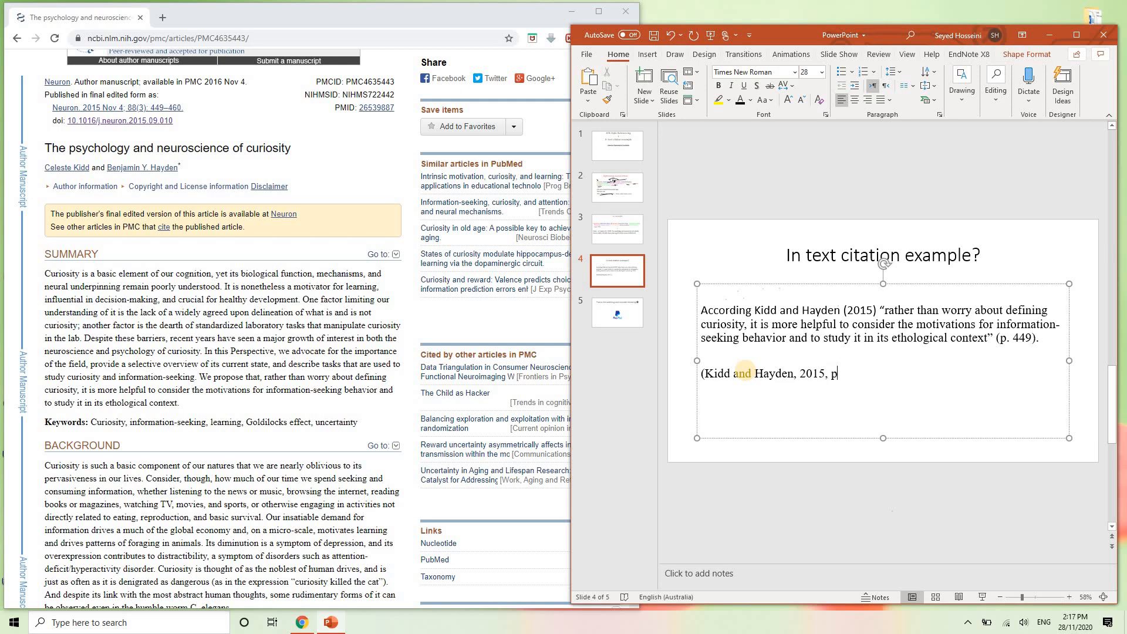
scroll(153, 258, "down", 15)
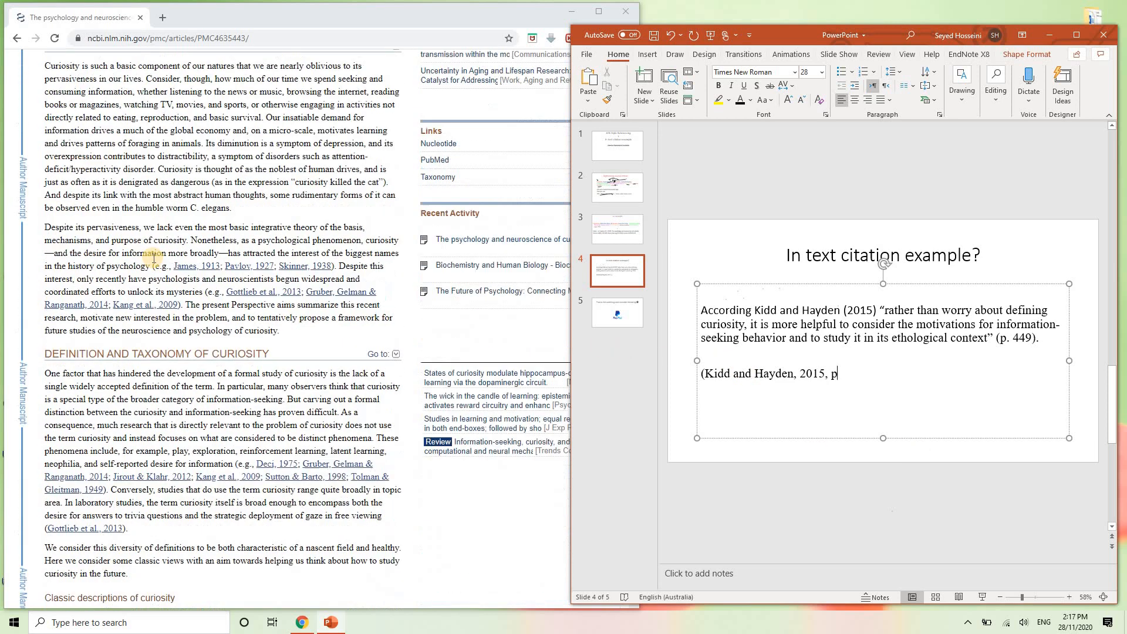
scroll(200, 238, "up", 15)
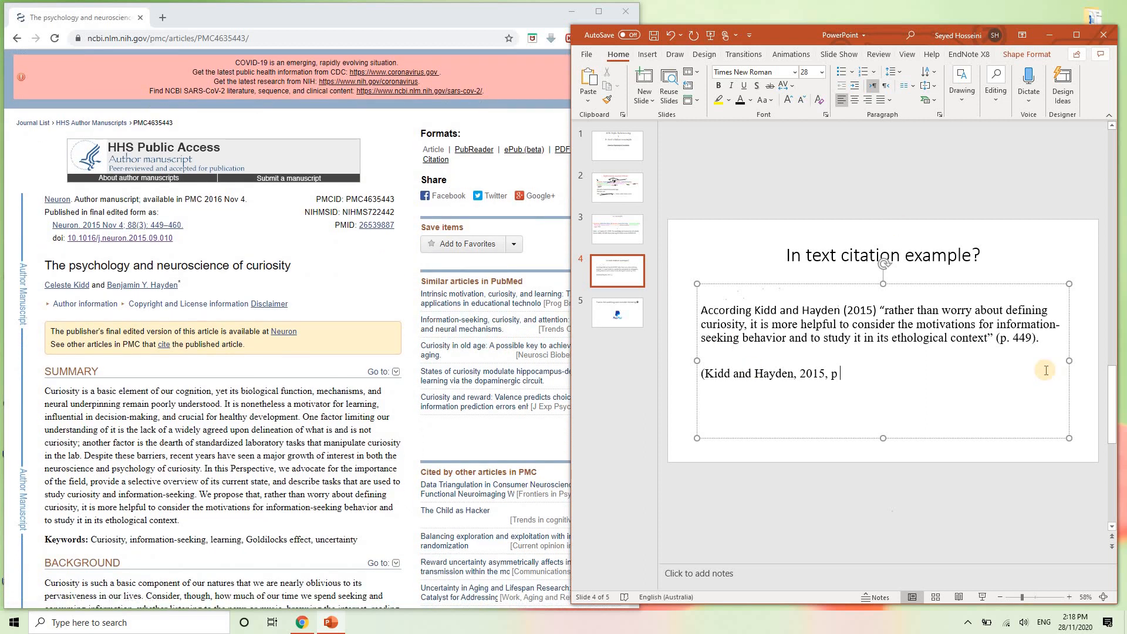
type(")")
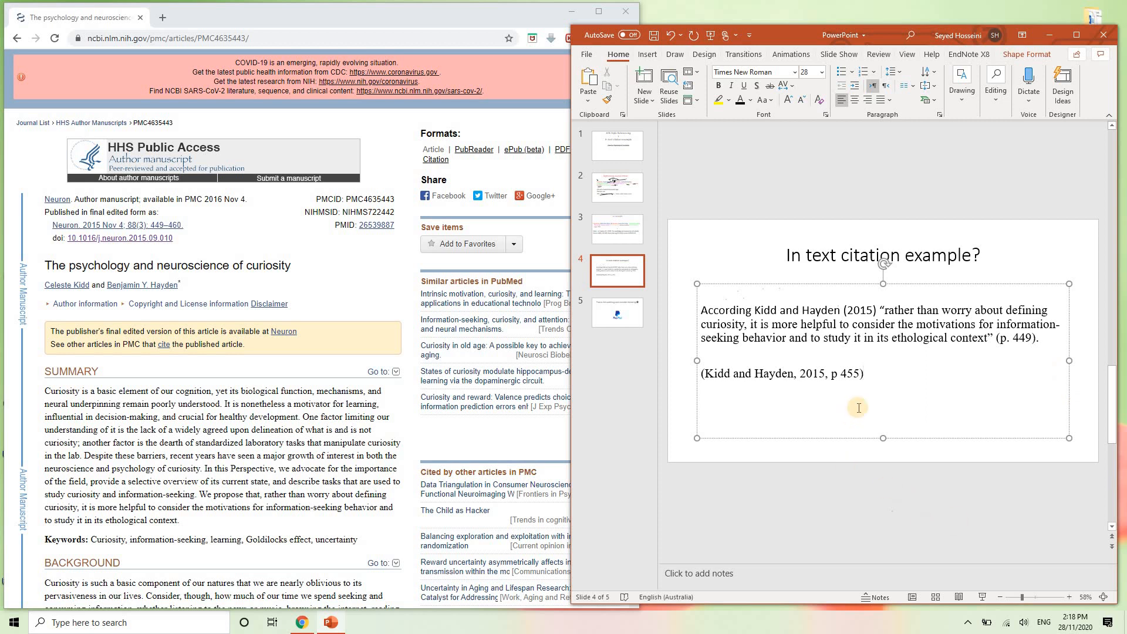
left_click_drag(880, 379, 695, 402)
left_click(929, 411)
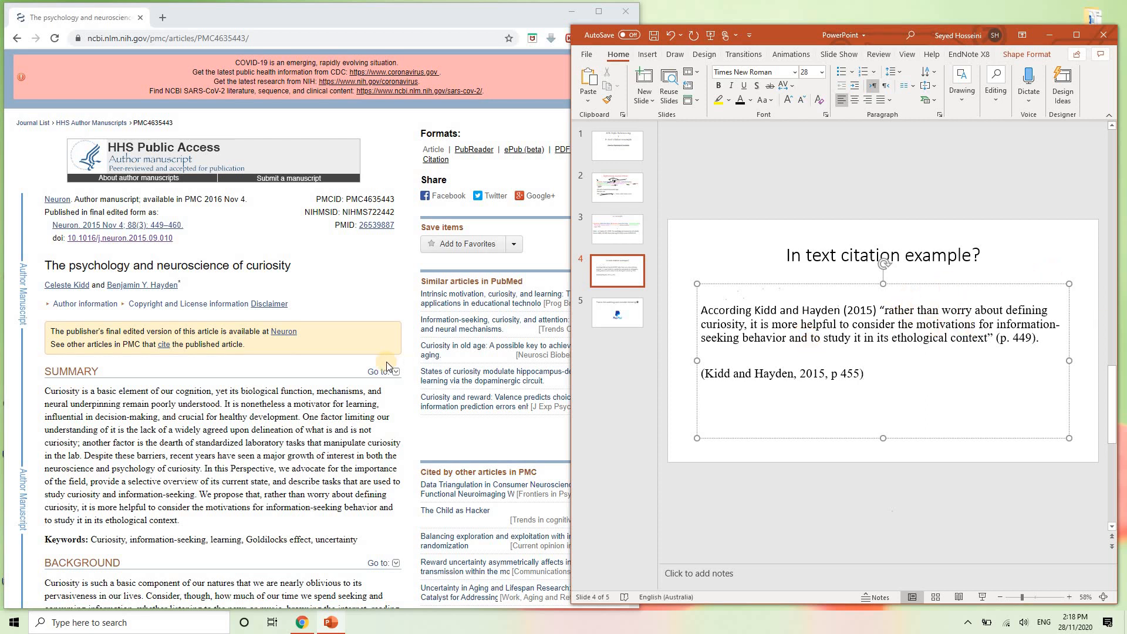
left_click(597, 314)
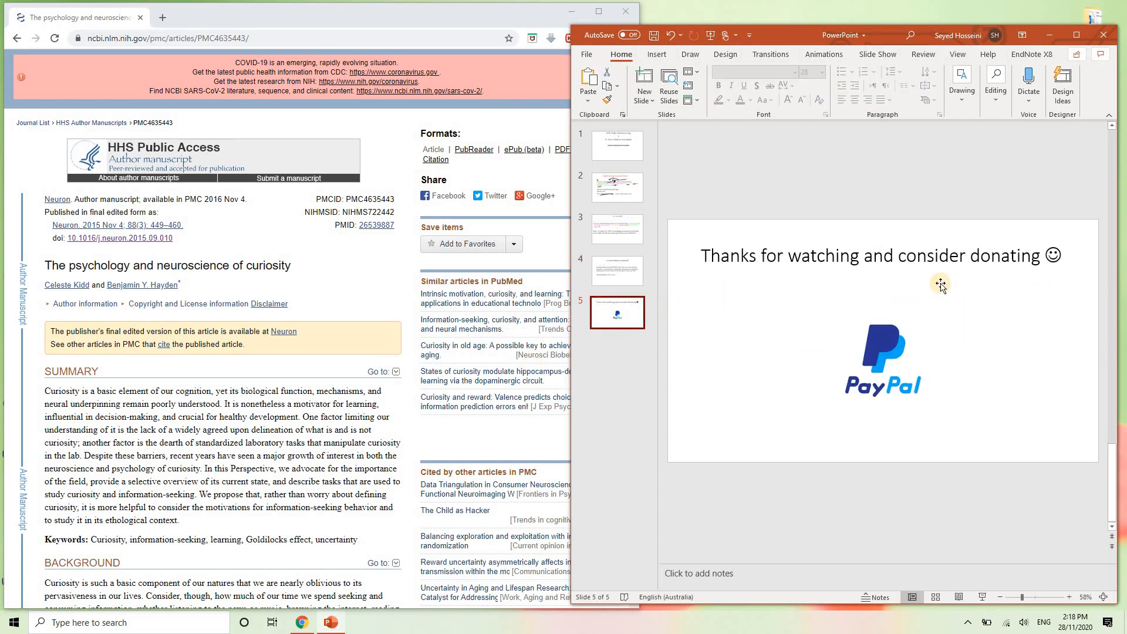